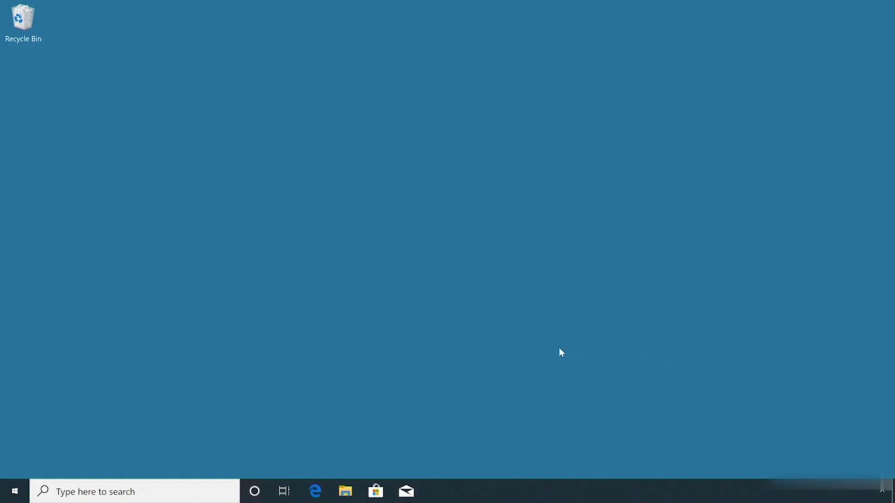
# - Open the work or school access settings for accounts and start joining this device to Azure Active Directory
pyautogui.click(14, 490)
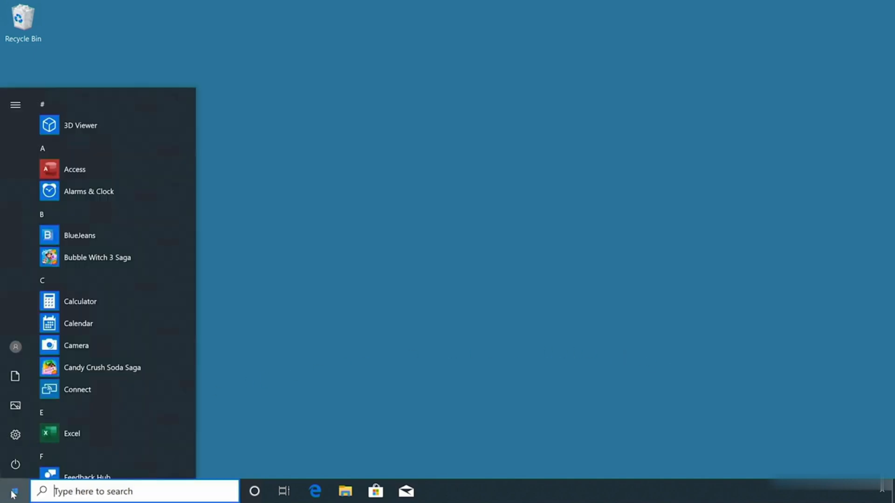
pyautogui.click(20, 439)
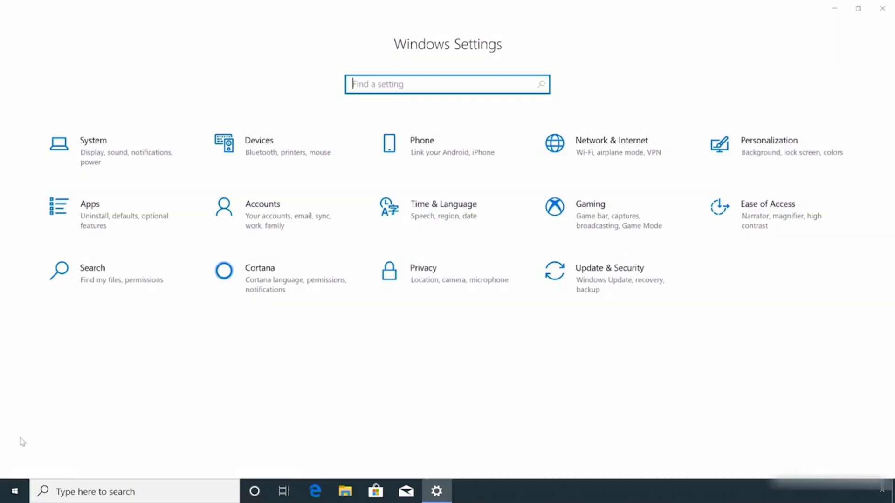
pyautogui.click(288, 224)
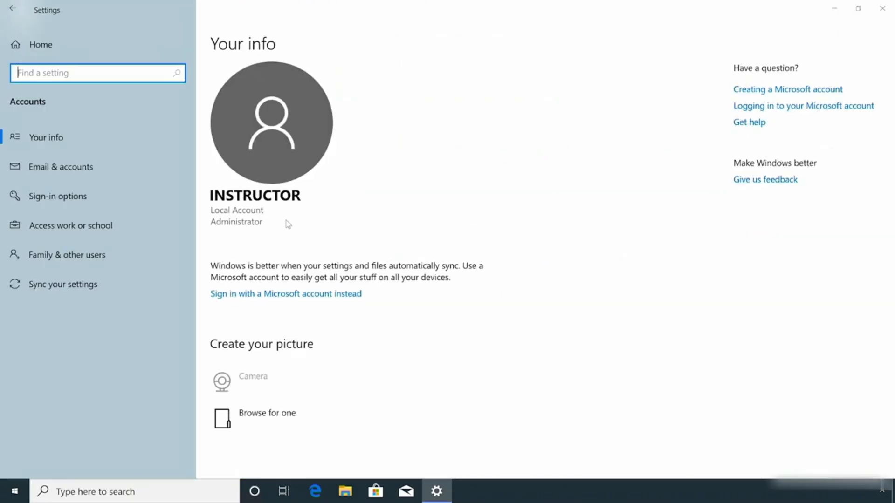
pyautogui.click(147, 223)
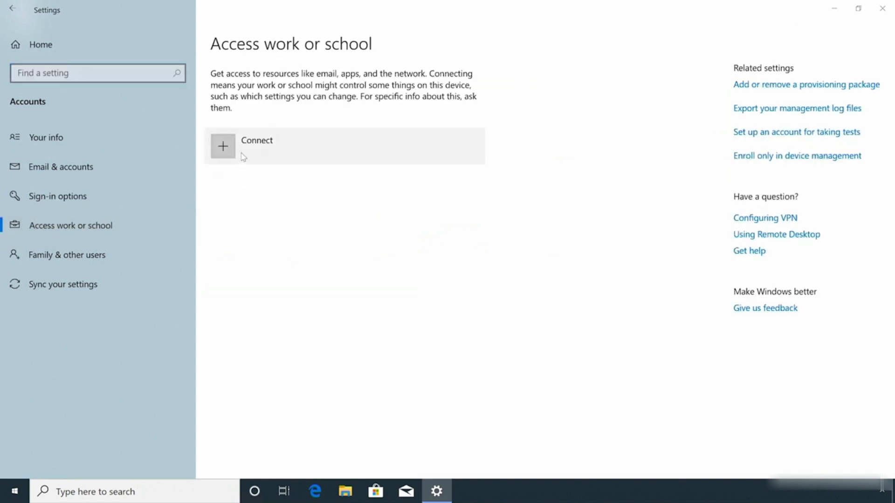
pyautogui.click(242, 156)
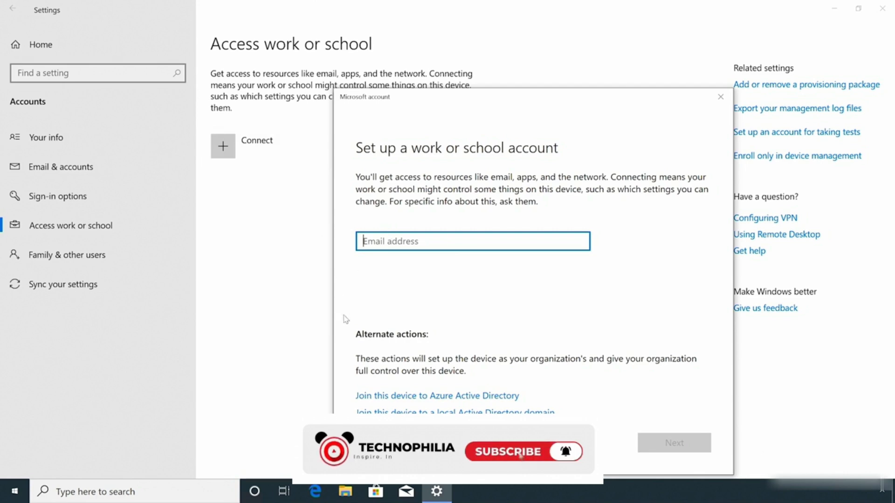
pyautogui.click(364, 400)
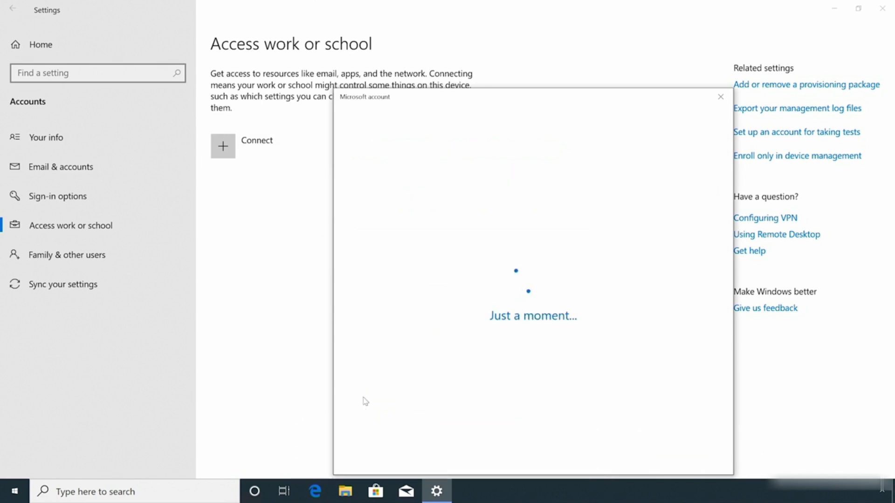
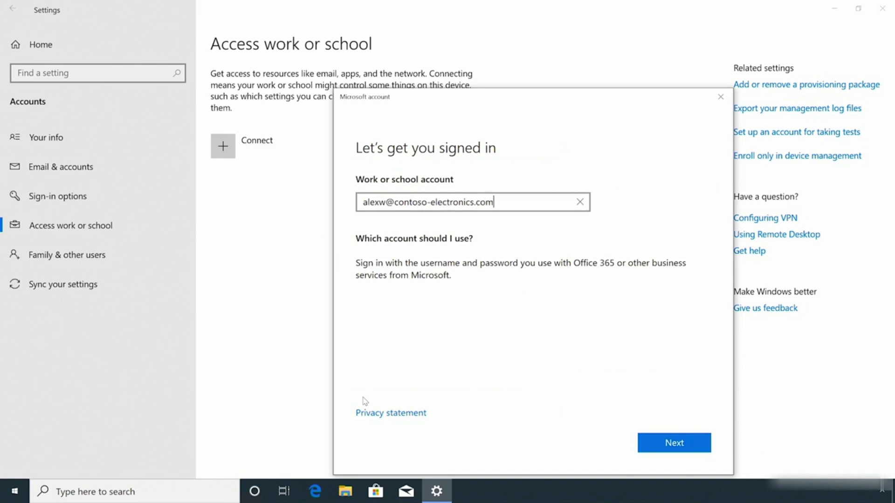
# - Enter the work account's e-mail address as the sign-in account and continue to the password request
pyautogui.press('Return')
# - Sign in with the work account password, confirm joining the contoso-electronics.com organization, and finish the setup
pyautogui.write('•••••••••••••')
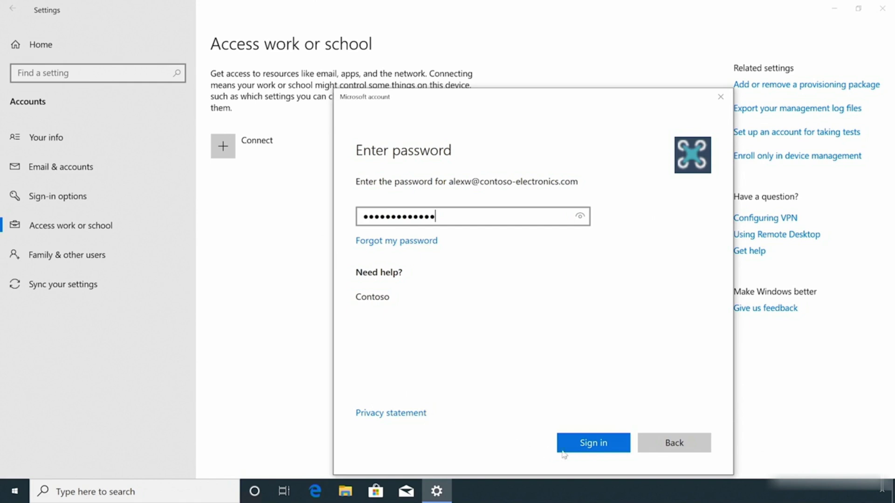
pyautogui.click(578, 450)
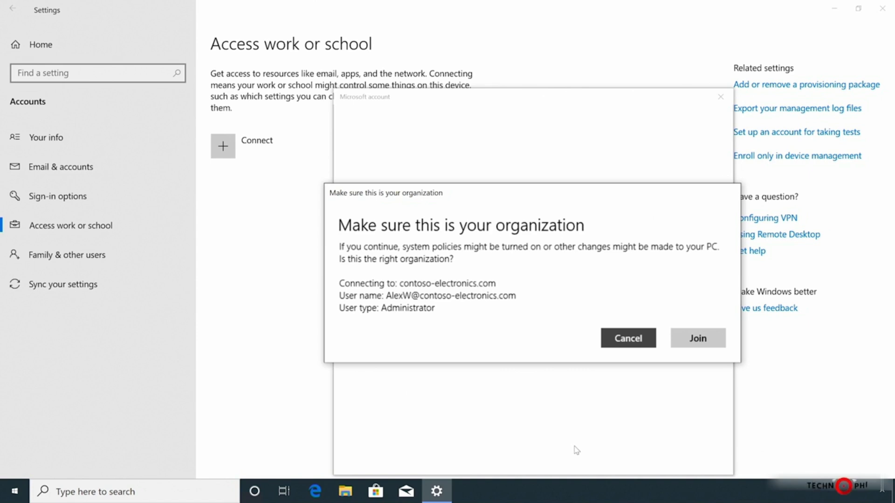
pyautogui.click(694, 337)
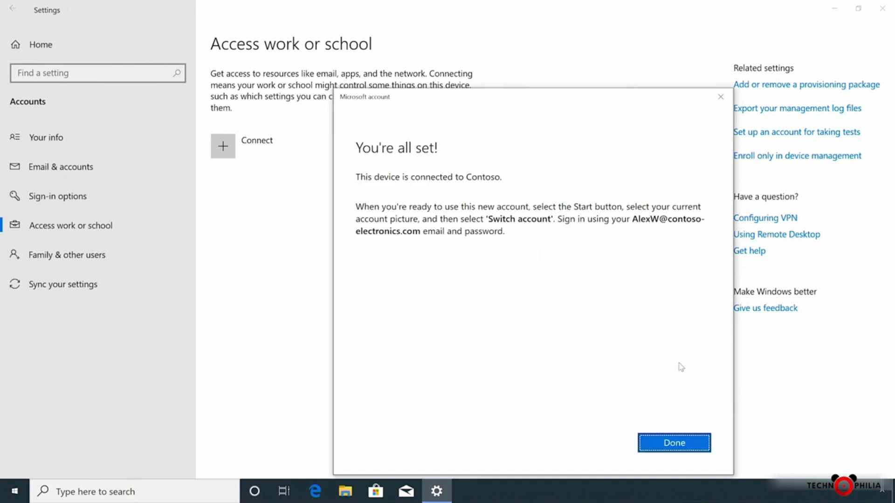
pyautogui.click(676, 443)
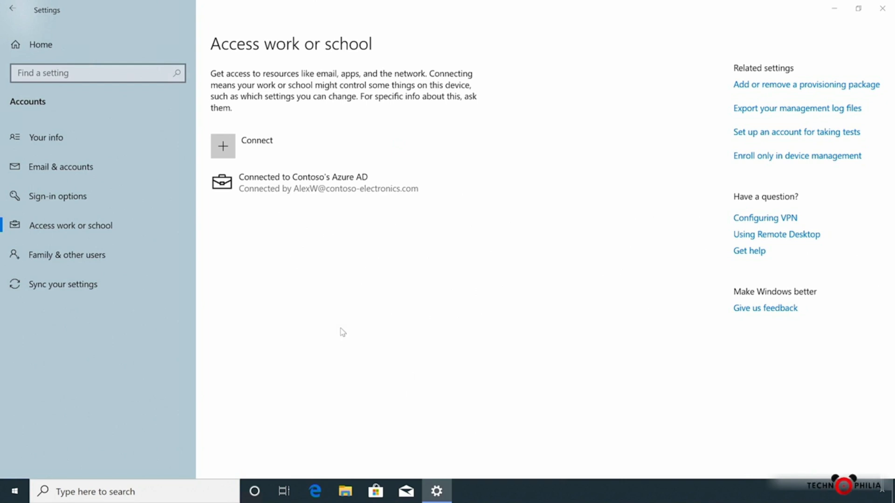
# - Open the management information of the Contoso Azure AD connection and sync the device
pyautogui.click(296, 189)
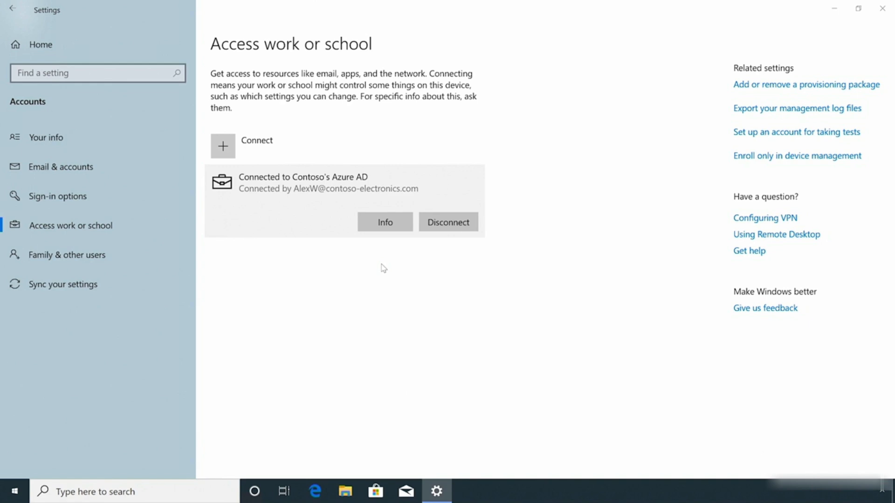
pyautogui.click(388, 228)
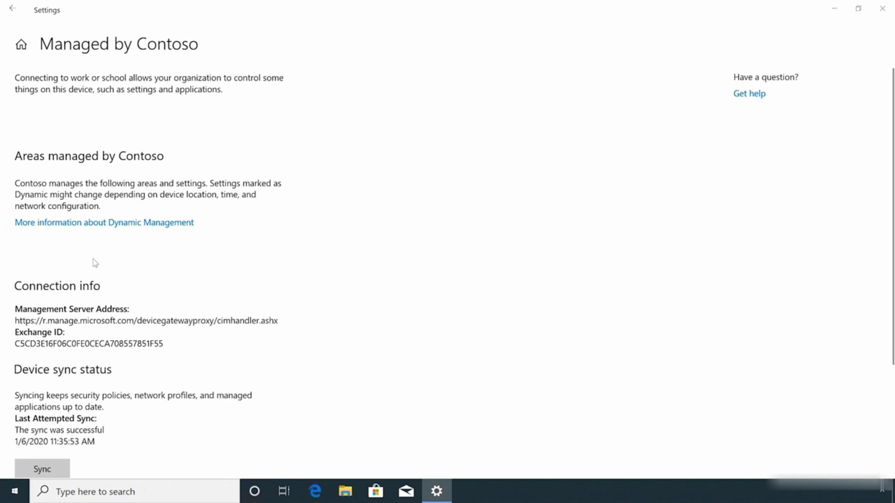
pyautogui.scroll(-3, 96, 263)
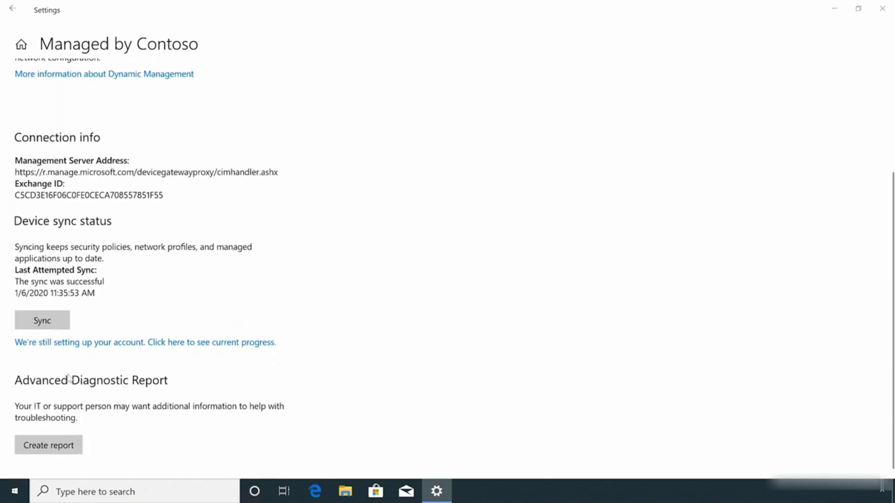
pyautogui.click(55, 331)
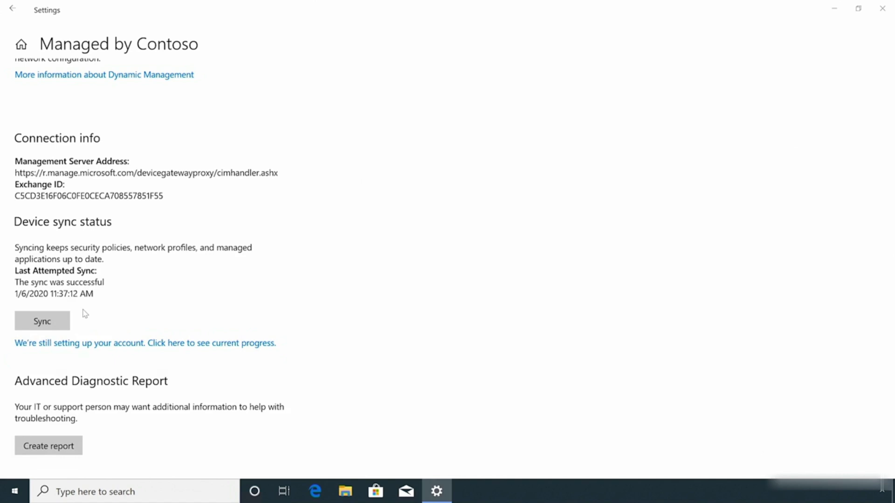
# - Check the current account setup progress and expand the Account setup details to review them to the end
pyautogui.click(101, 347)
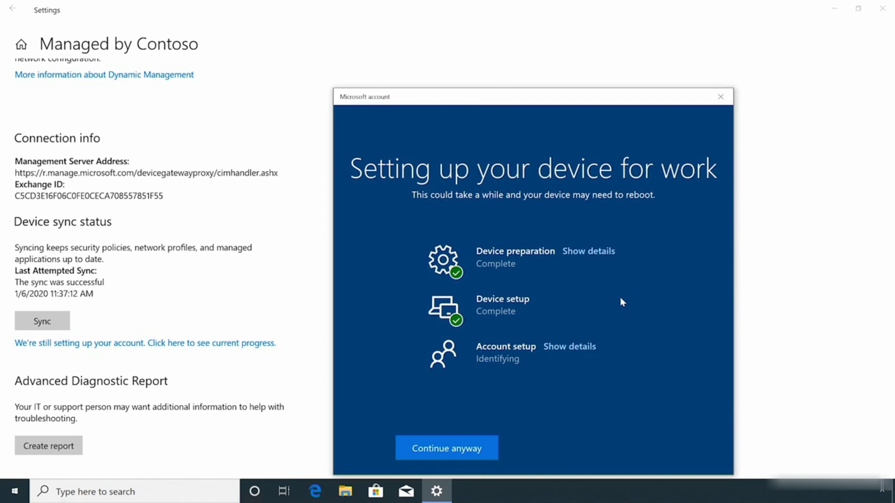
pyautogui.click(577, 350)
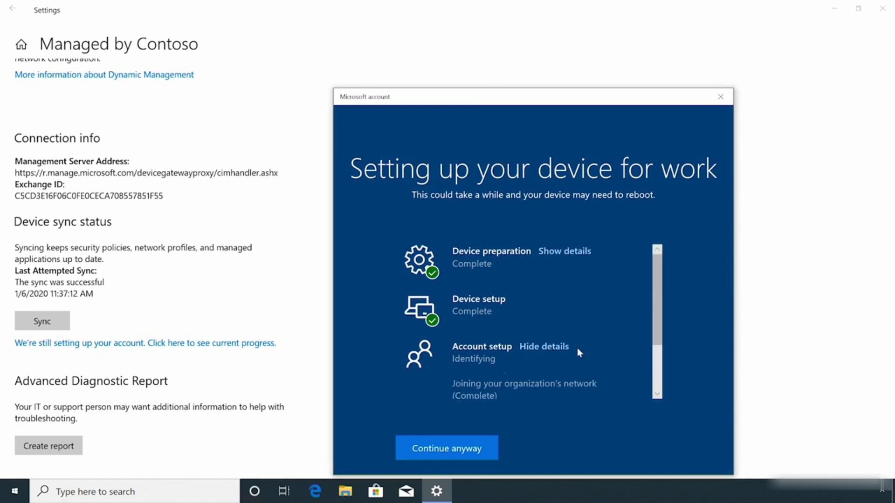
pyautogui.moveTo(659, 343); pyautogui.dragTo(661, 394)
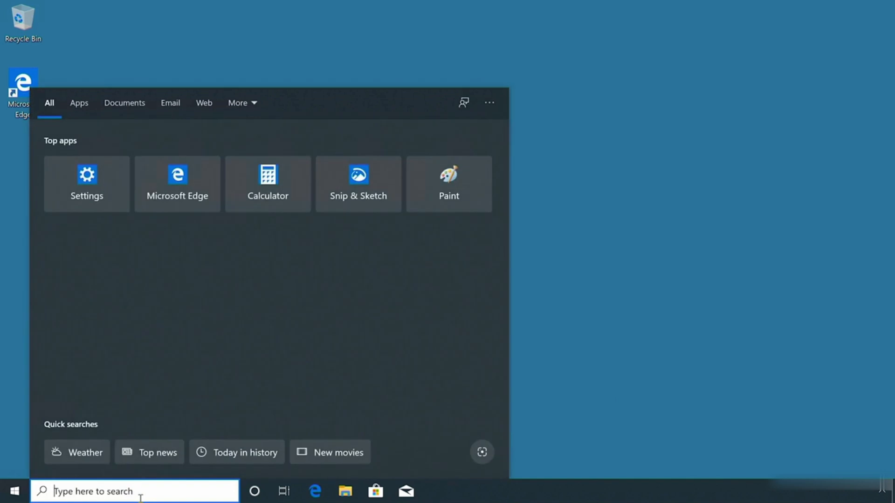
# - Search Windows for cmd and run Command Prompt as administrator
pyautogui.write('cmd')
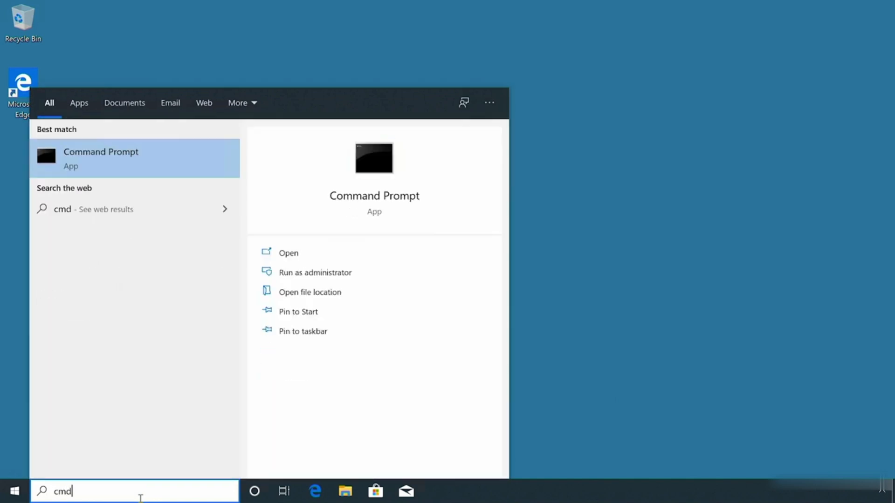
pyautogui.rightClick(116, 156)
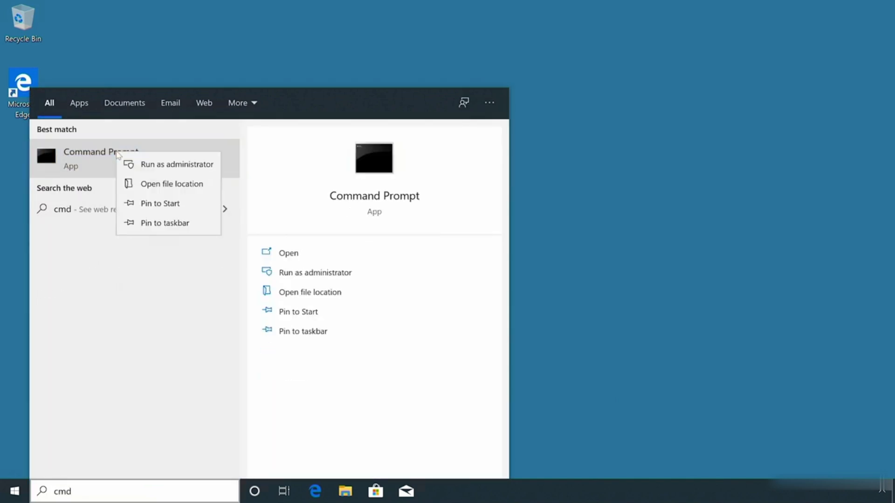
pyautogui.click(143, 165)
pyautogui.click(437, 82)
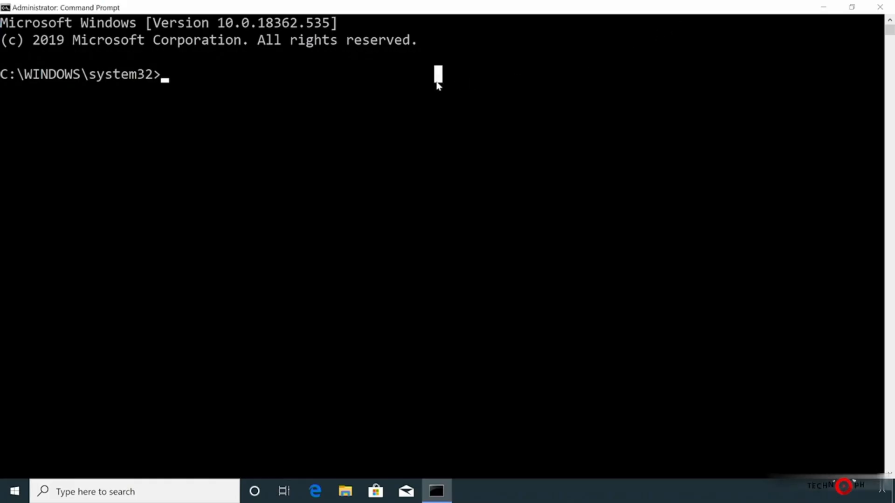
# - Run dsregcmd.exe /status to list the device's registration status
pyautogui.write('dsreg')
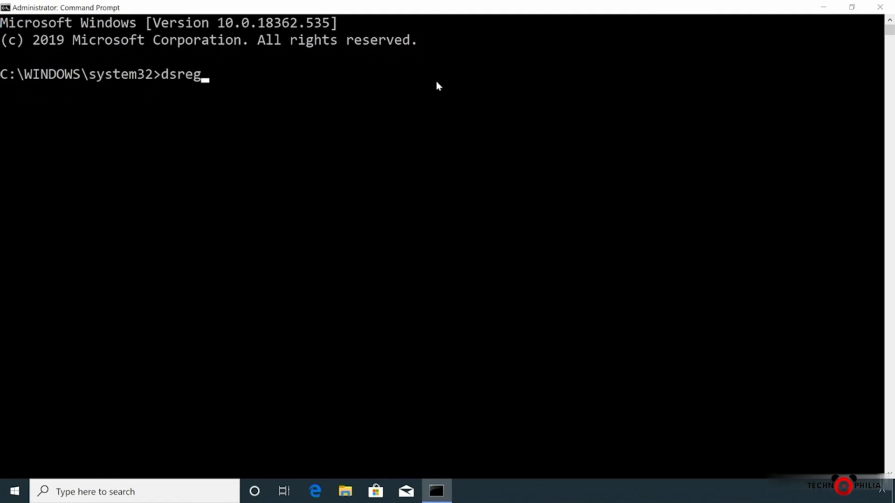
pyautogui.write('cmd.')
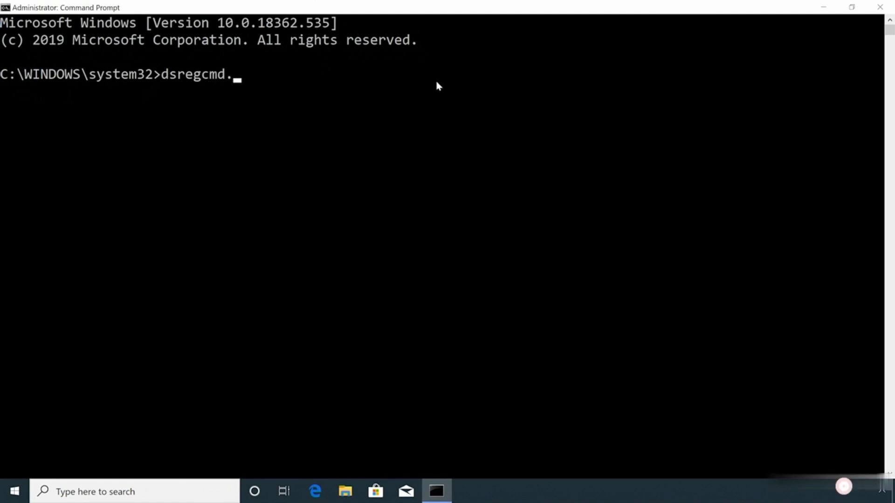
pyautogui.write('exe /')
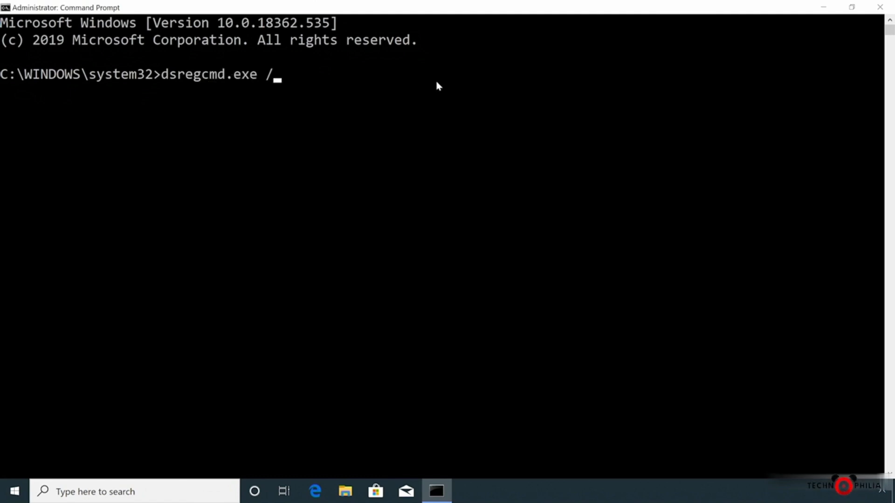
pyautogui.write('status')
pyautogui.press('Return')
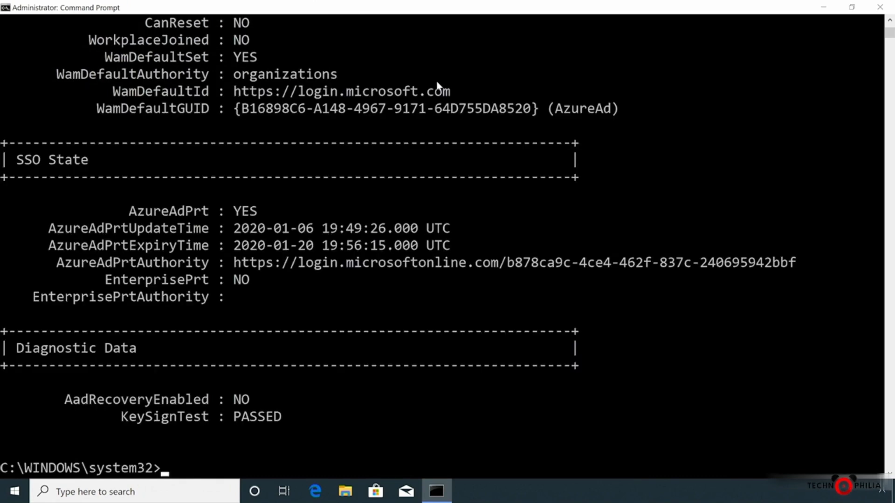
# - Examine the status output from Device State and Device Details through Tenant Details, User State and SSO State
pyautogui.scroll(2, 465, 76)
pyautogui.scroll(8, 466, 80)
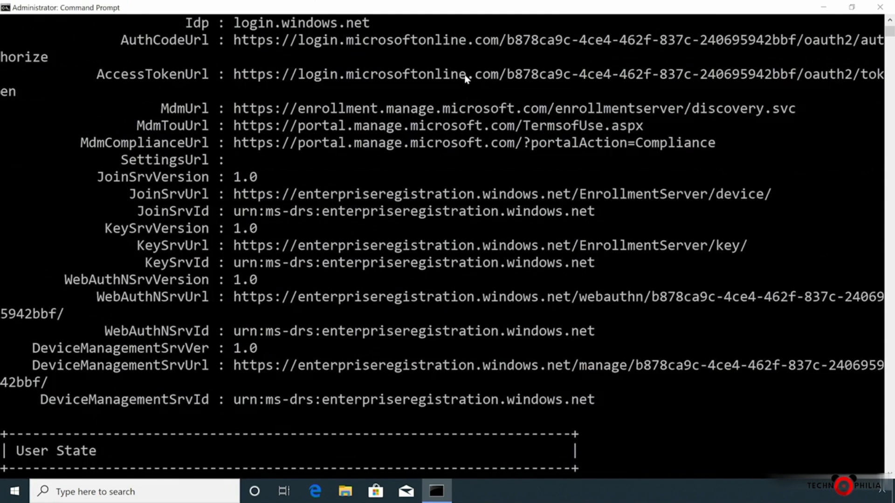
pyautogui.scroll(8, 466, 80)
pyautogui.scroll(2, 466, 80)
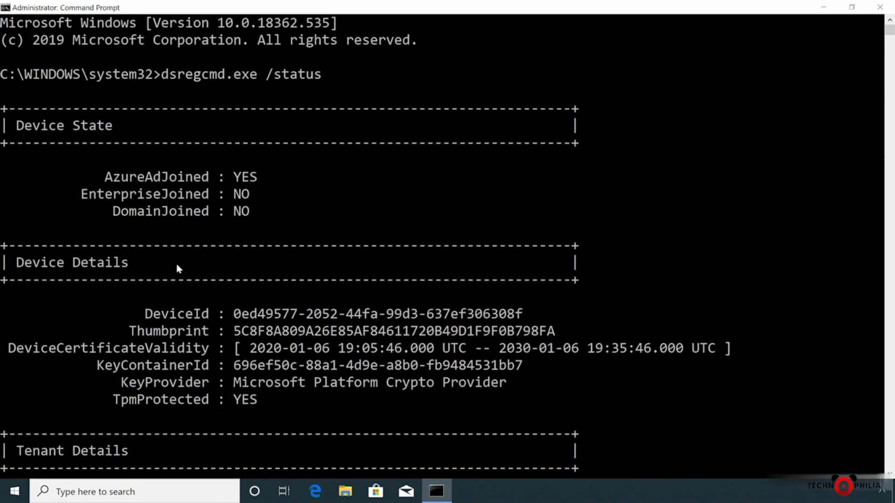
pyautogui.click(241, 303)
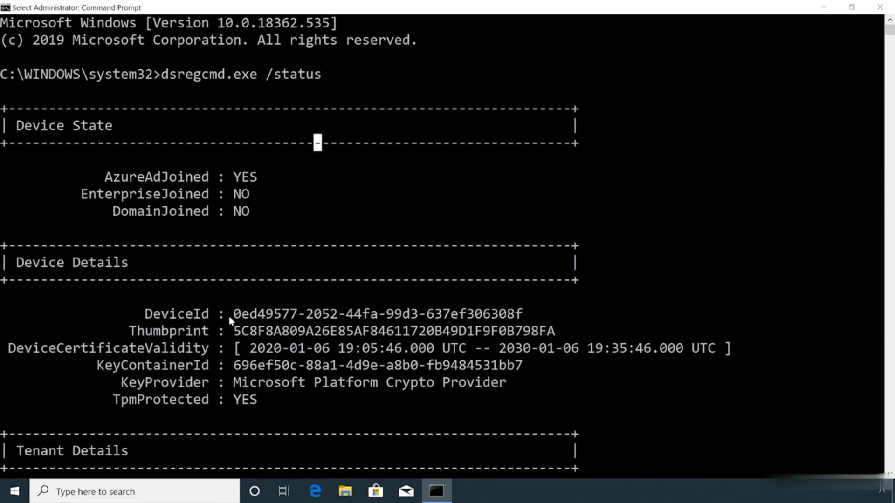
pyautogui.click(222, 409)
pyautogui.press('Escape')
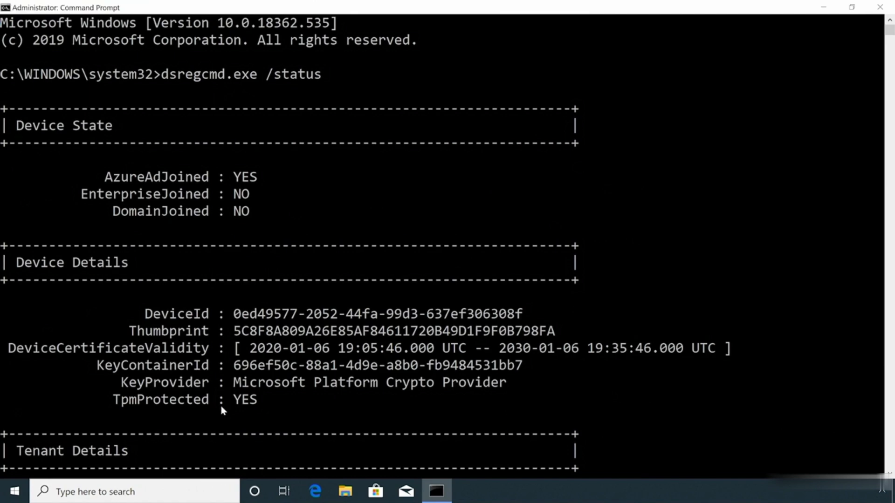
pyautogui.scroll(-5, 221, 409)
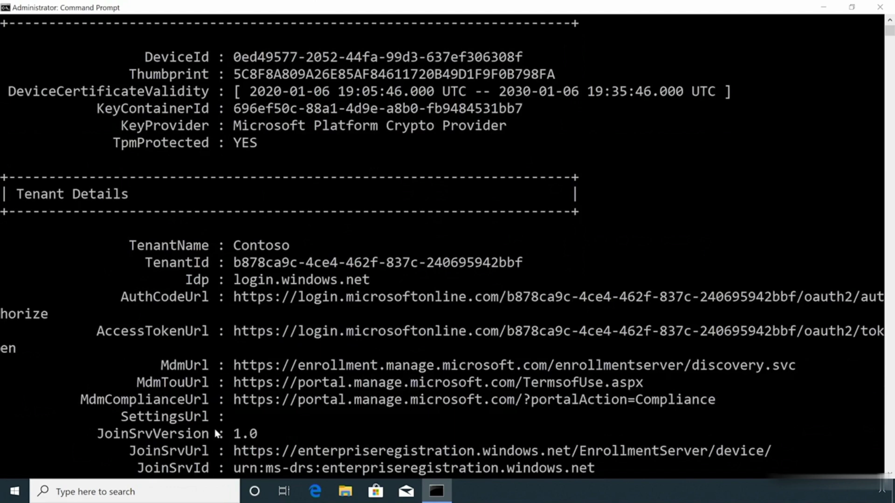
pyautogui.scroll(-6, 217, 434)
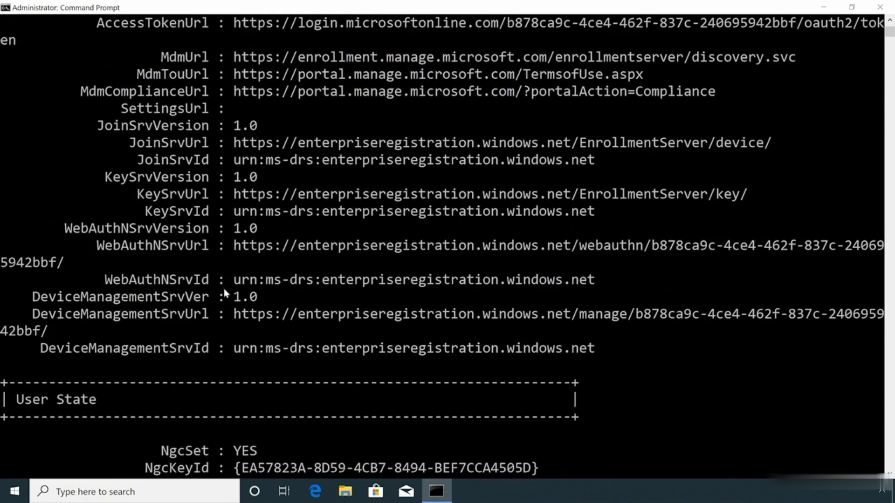
pyautogui.scroll(-9, 223, 385)
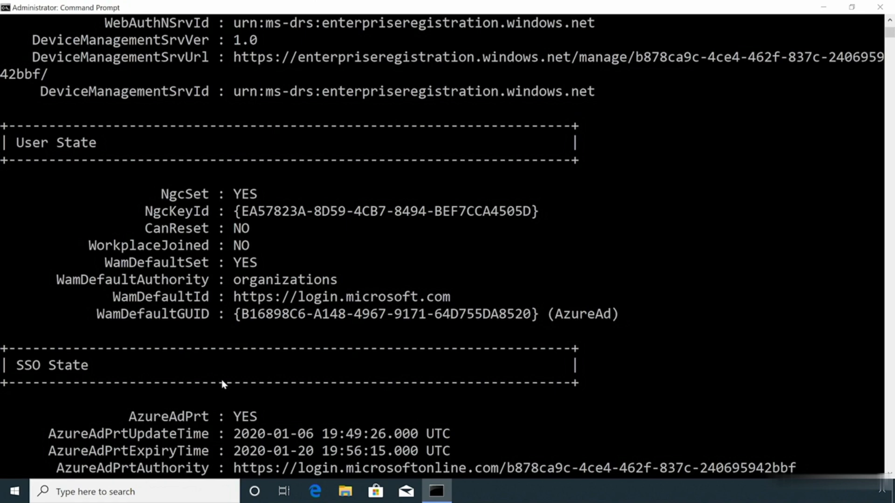